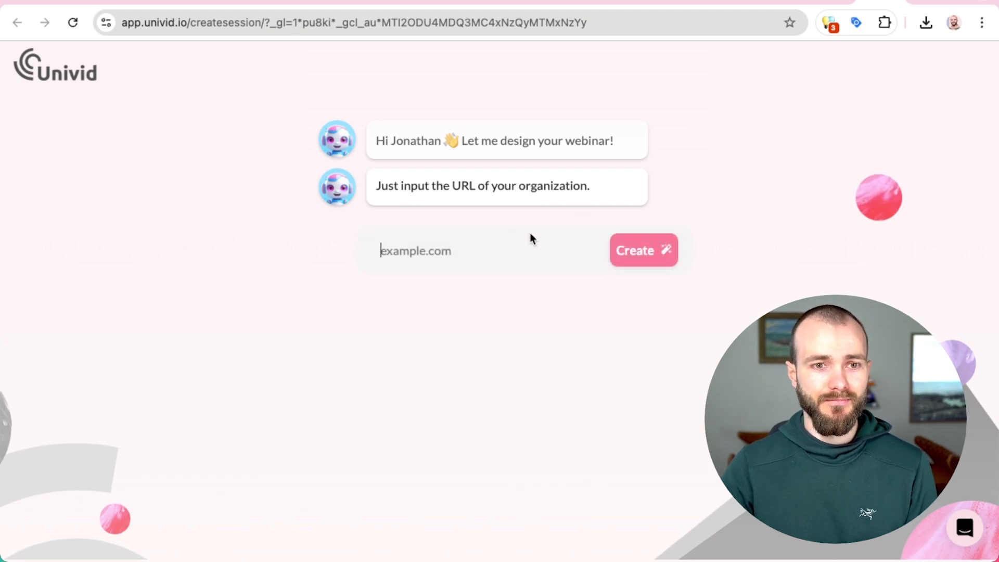
type("https://univid.io")
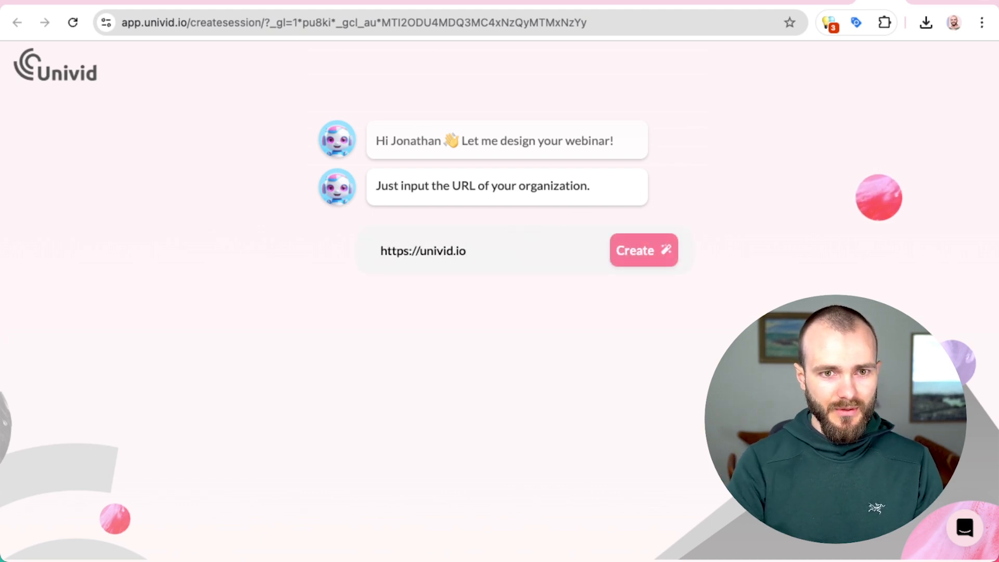
key("Return")
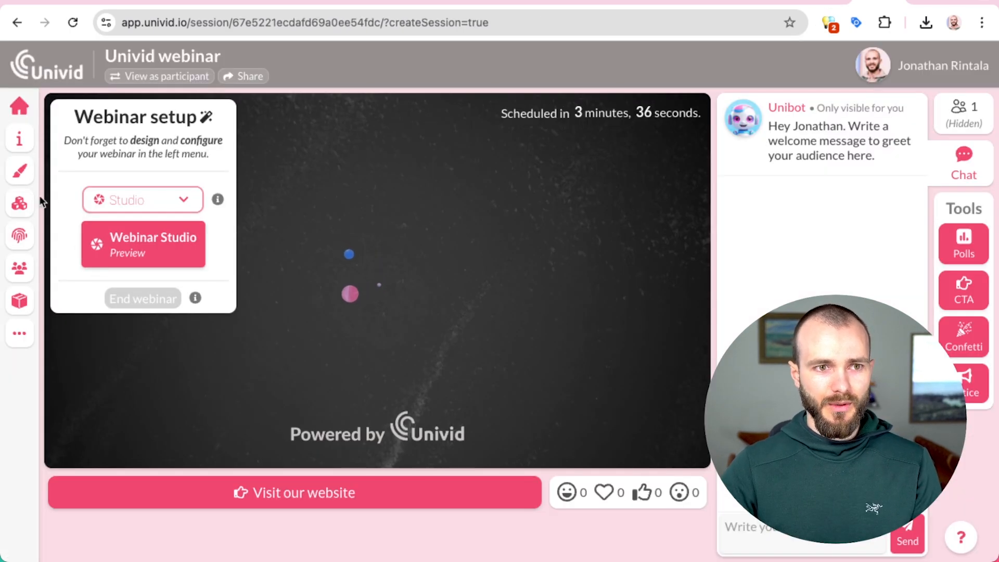
Step: Upload the two-person photo as the stage's splash background image in the Design panel
left_click(20, 171)
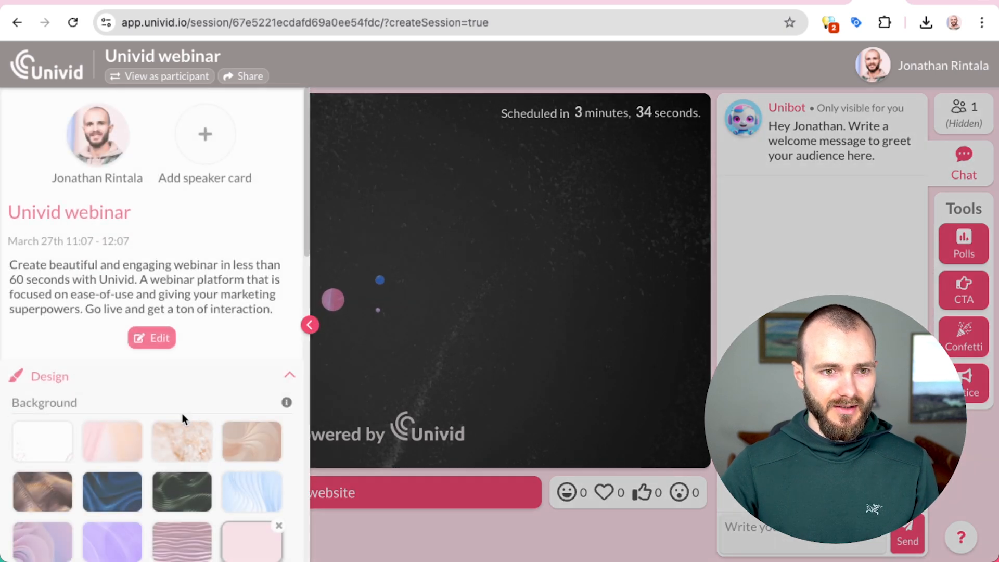
scroll(188, 411, "down", 1)
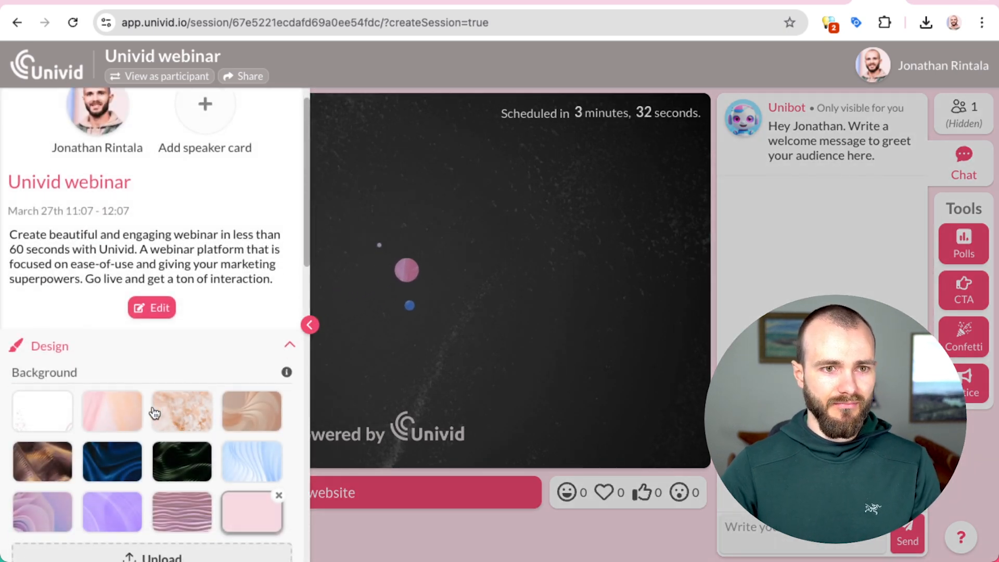
scroll(156, 414, "down", 2)
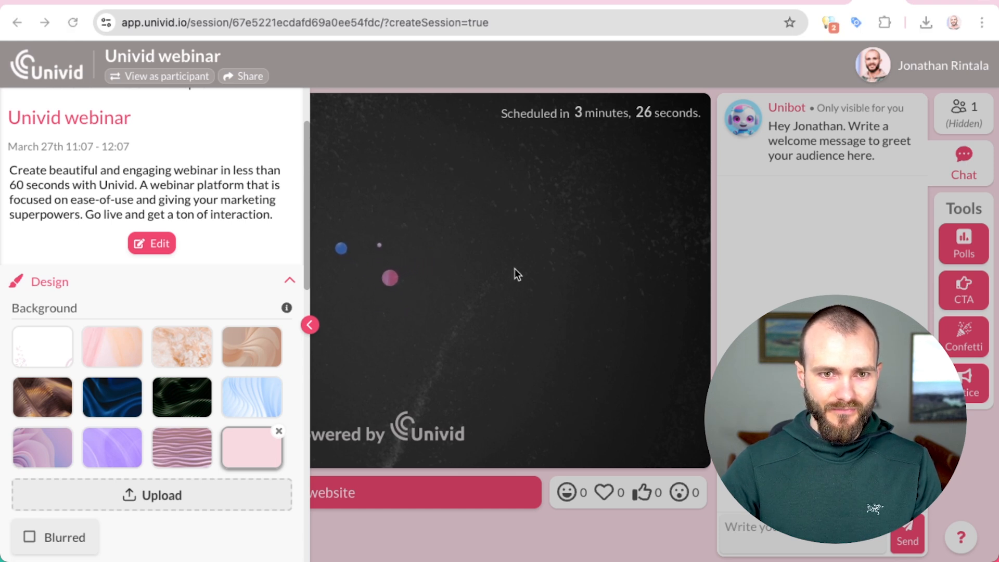
left_click(149, 489)
scroll(160, 468, "down", 1)
scroll(159, 468, "down", 6)
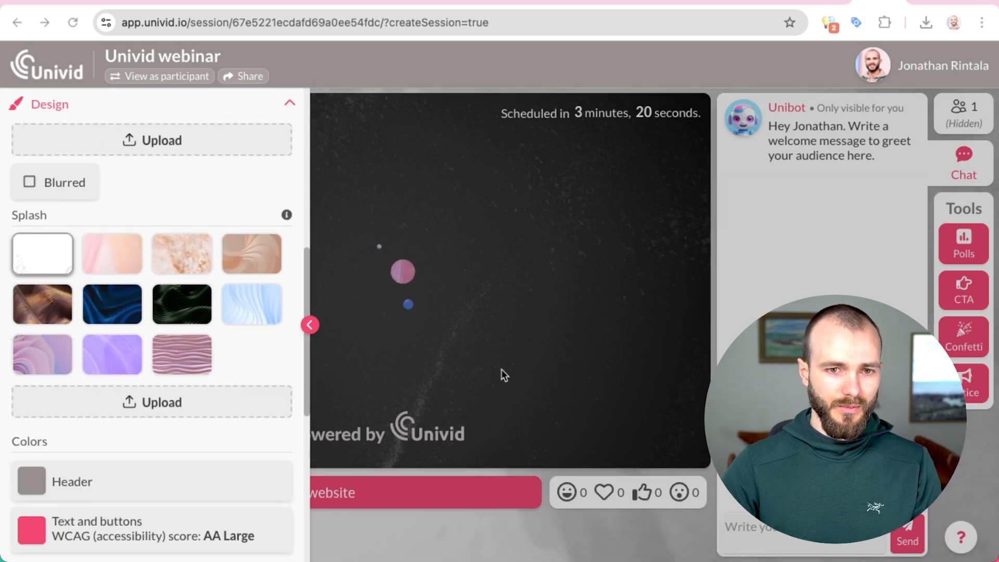
left_click_drag(513, 353, 156, 404)
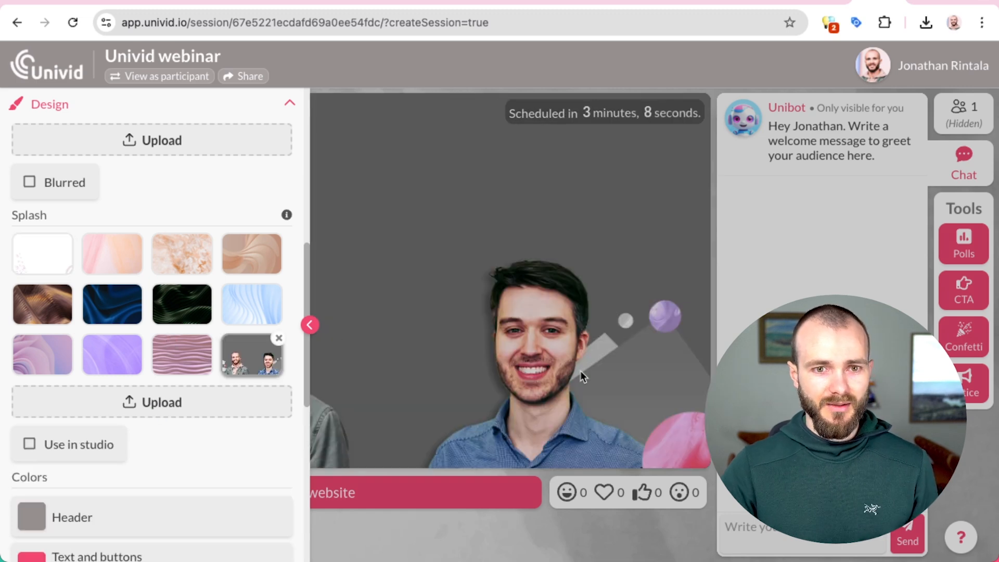
left_click(580, 370)
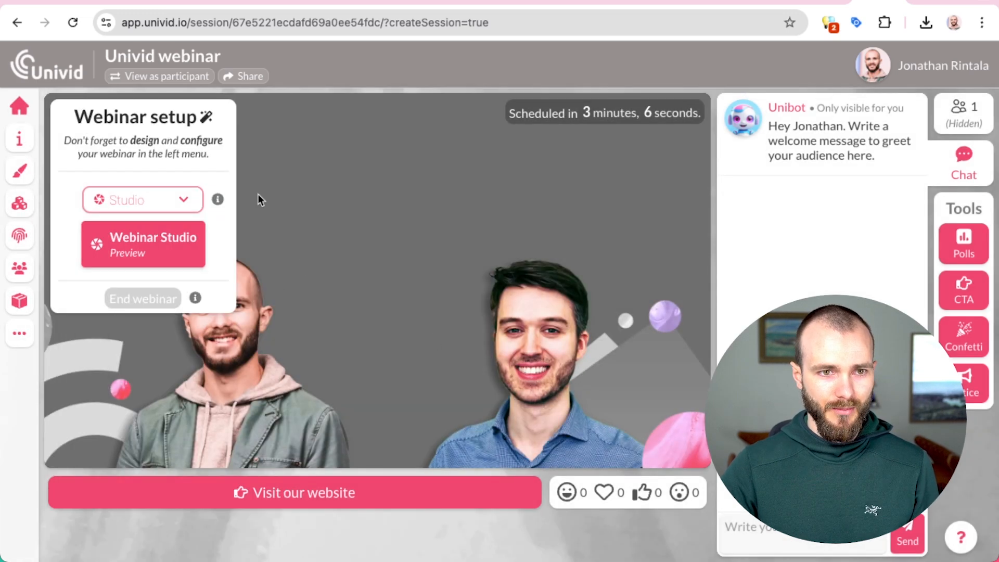
Step: Preview as a participant, return to presenter view, and open the webinar details panel
left_click(169, 79)
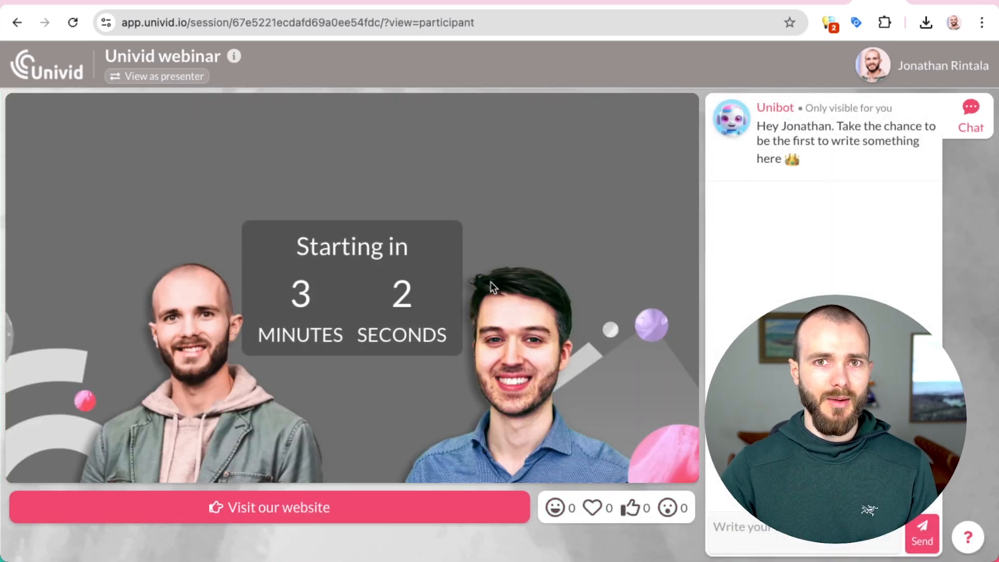
left_click(163, 78)
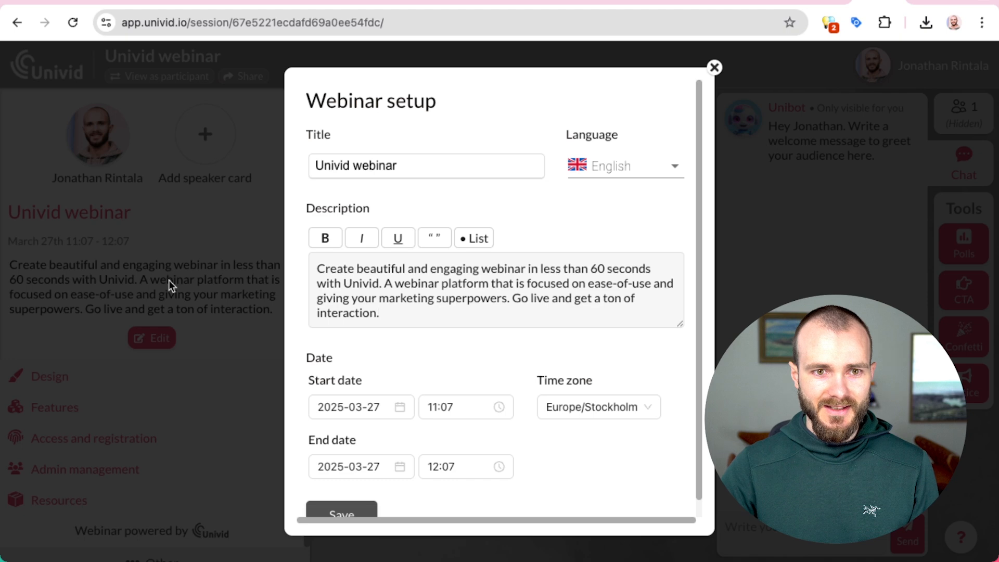
left_click(169, 279)
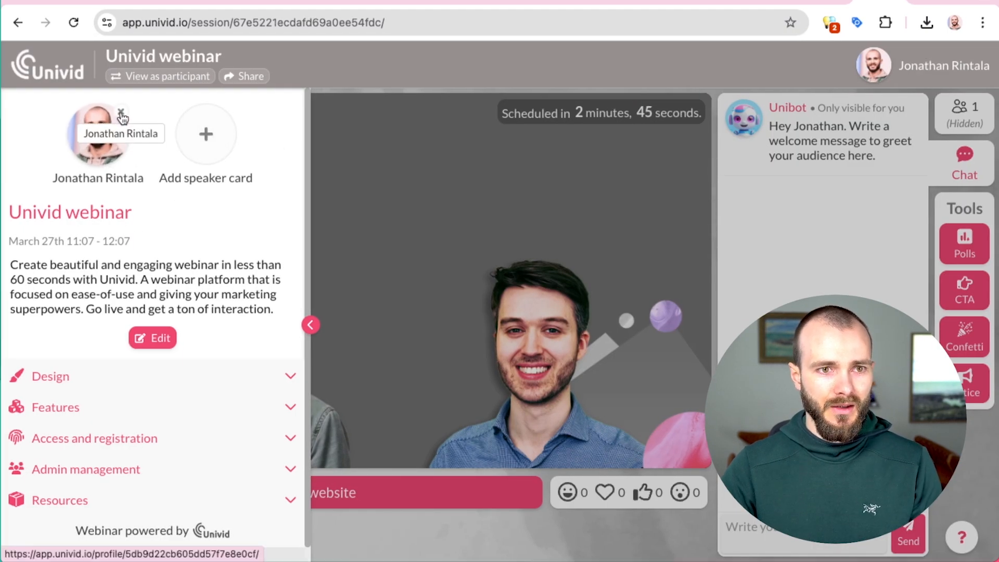
Step: Add a speaker card with a photo, the speaker's name and title 'CTO @ Univid'
left_click(194, 140)
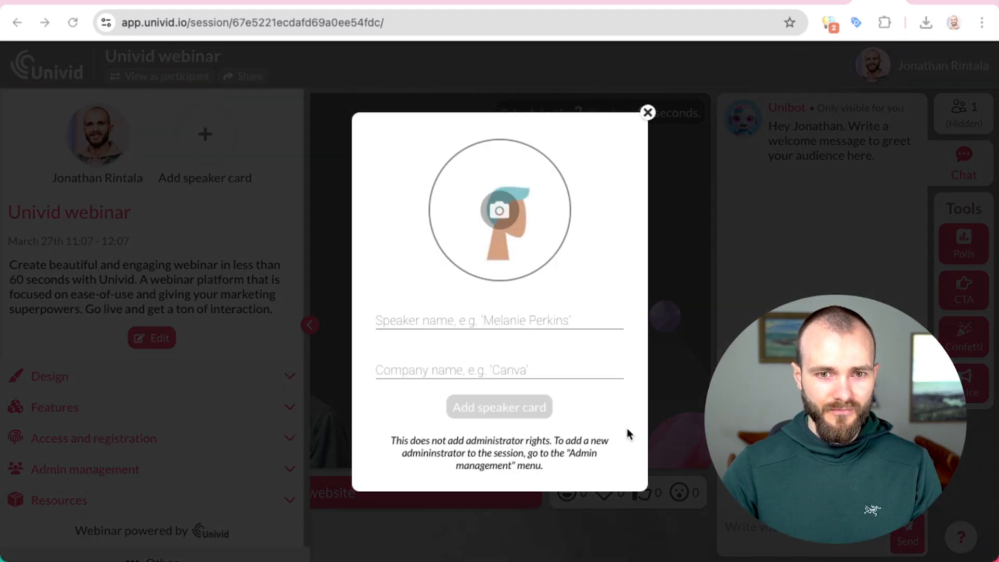
left_click_drag(548, 420, 480, 177)
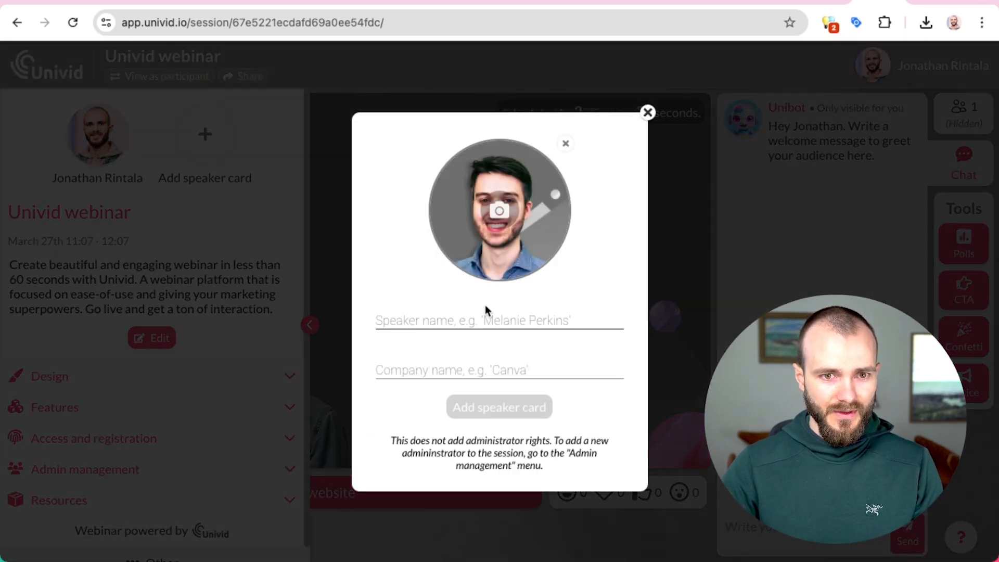
left_click(486, 318)
type("Erik")
key("super+a")
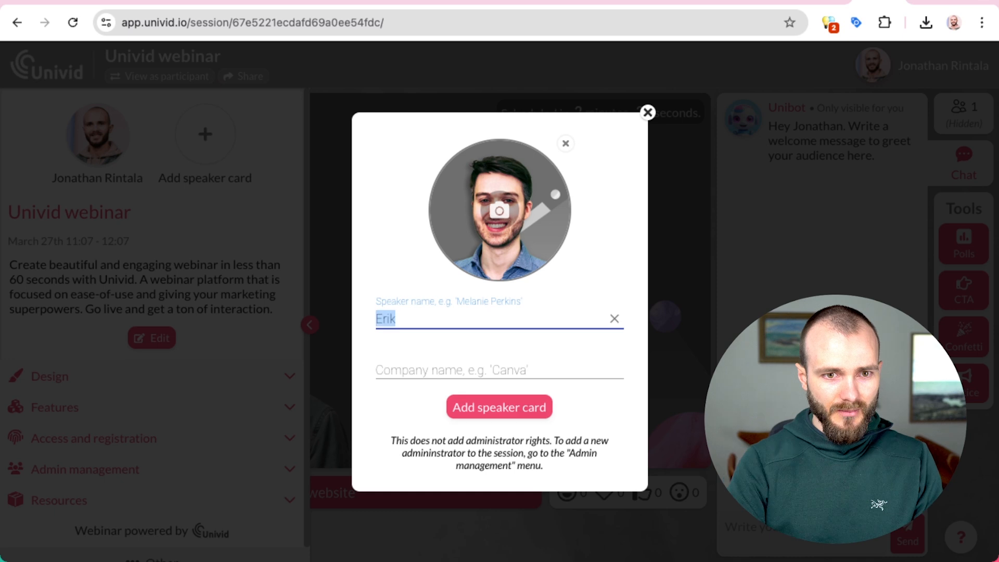
key("Tab")
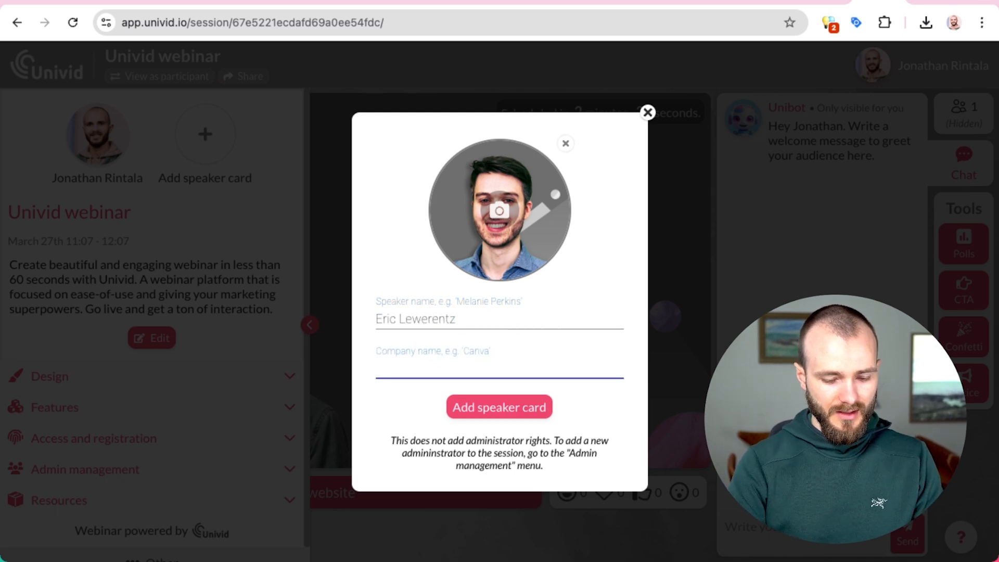
type("CTO @ Univ")
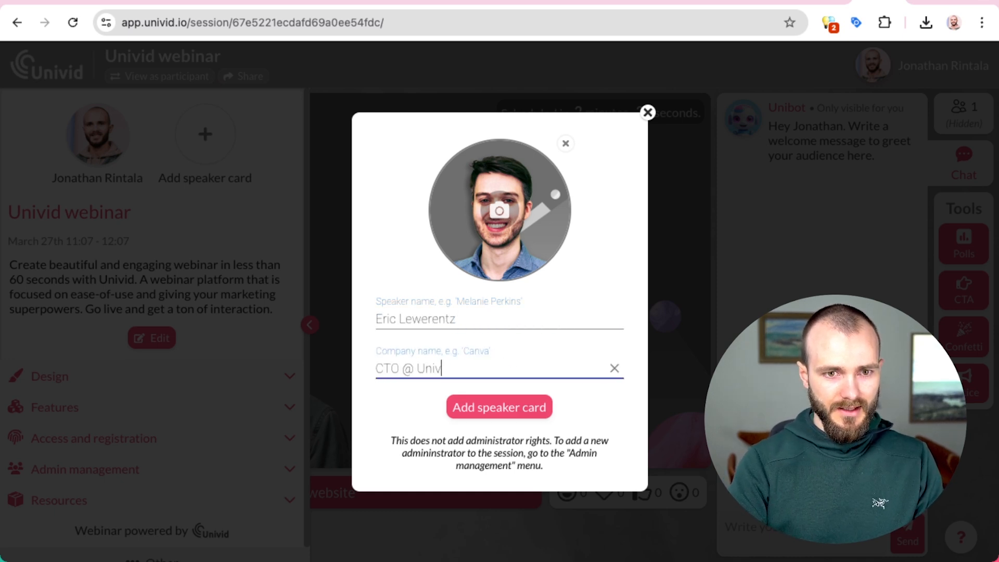
left_click(499, 407)
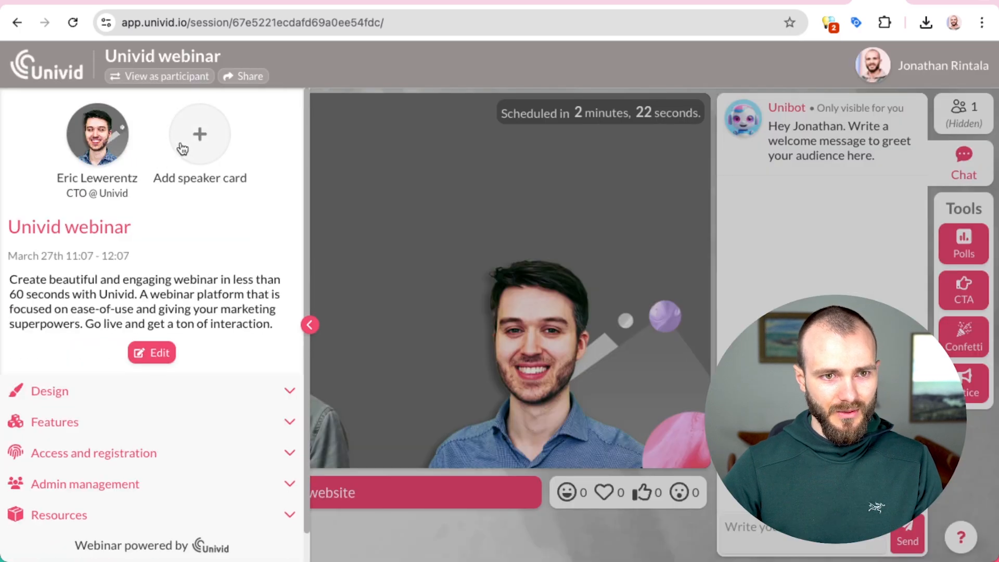
Step: Add a second speaker card with the speaker's name and title 'CEO @ Univid'
left_click(182, 150)
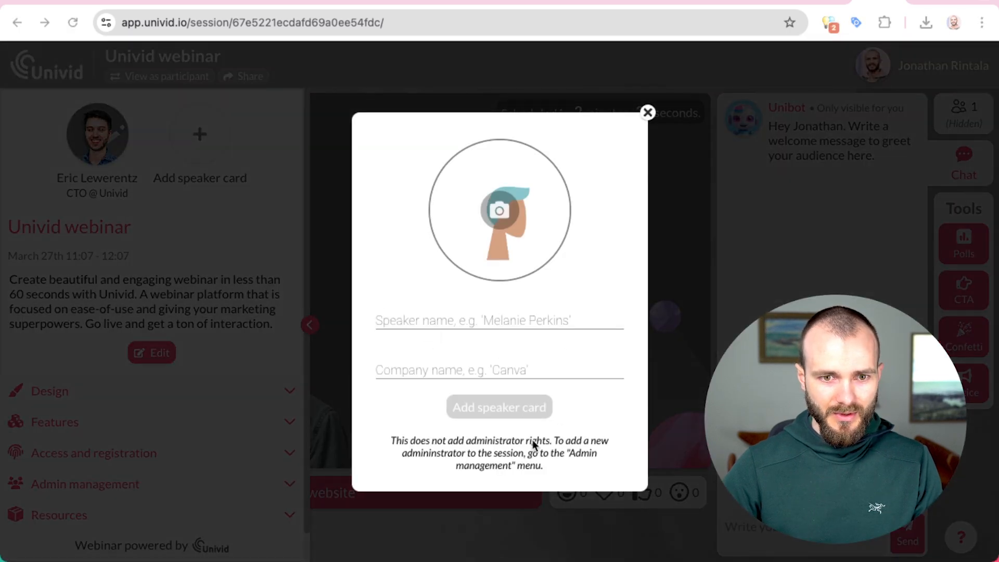
left_click(444, 318)
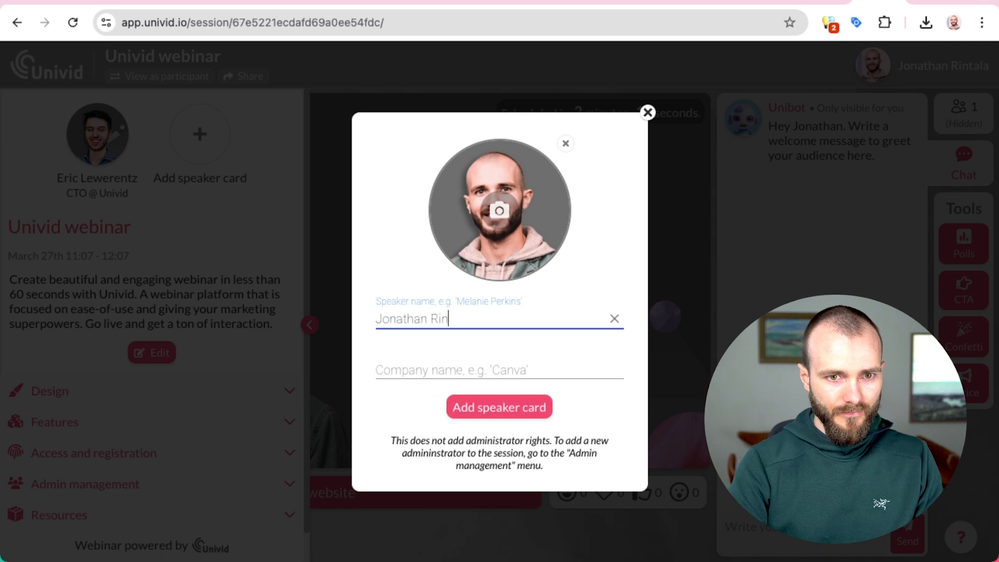
key("Tab")
type("CEO ")
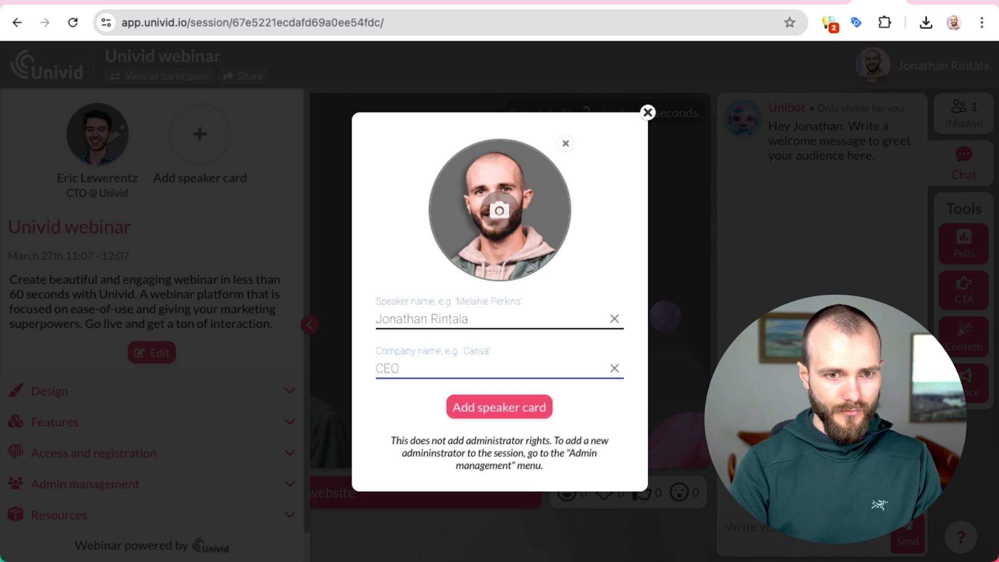
type("@ Univid")
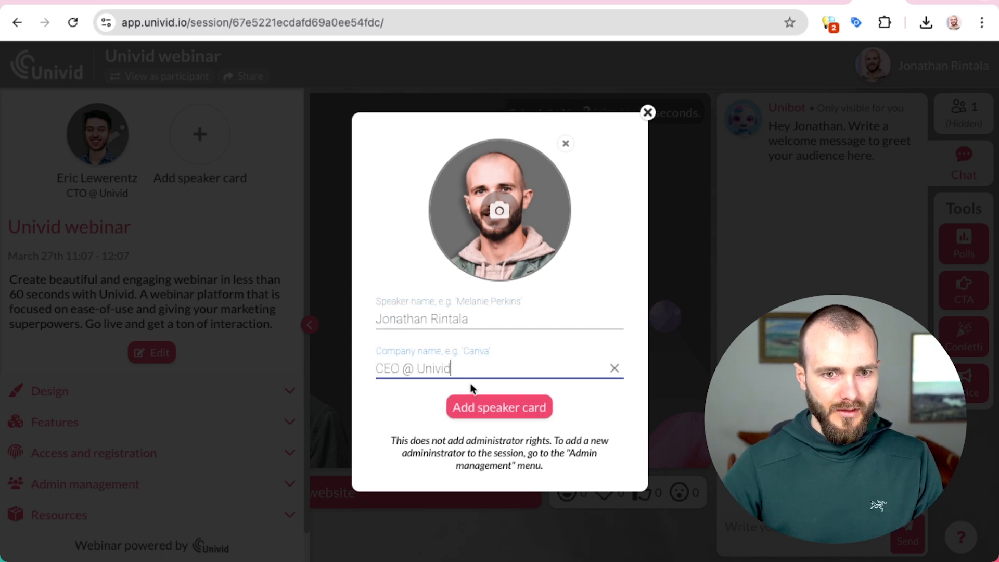
key("Return")
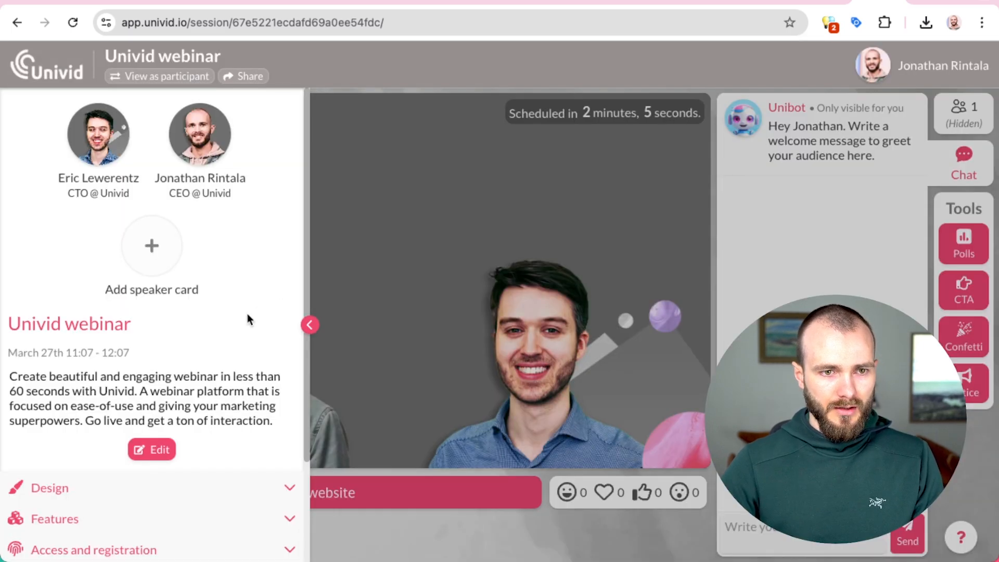
Step: Replace the description with 'This is our first webinar. You don't want to miss it…' and save
left_click(163, 453)
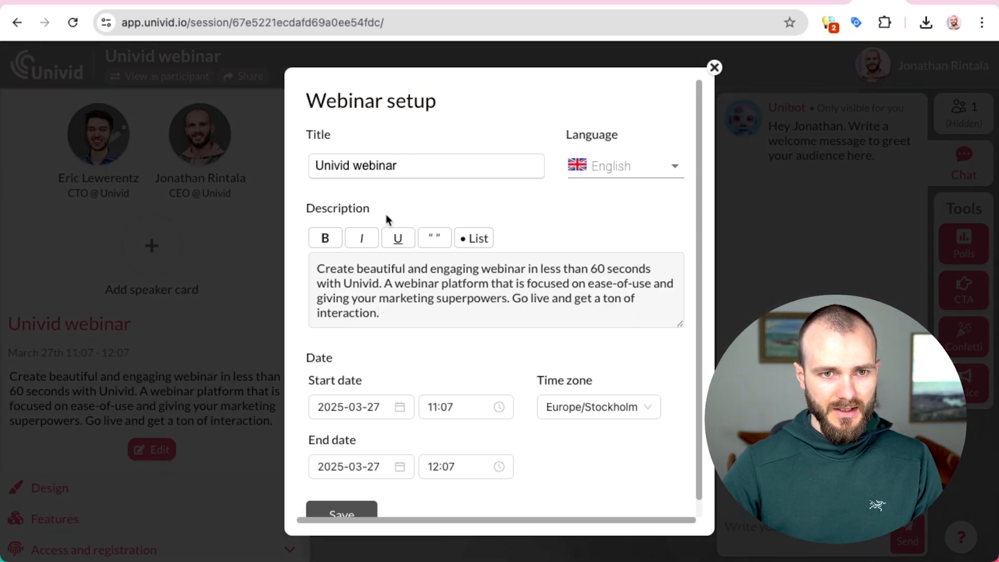
left_click_drag(460, 315, 299, 252)
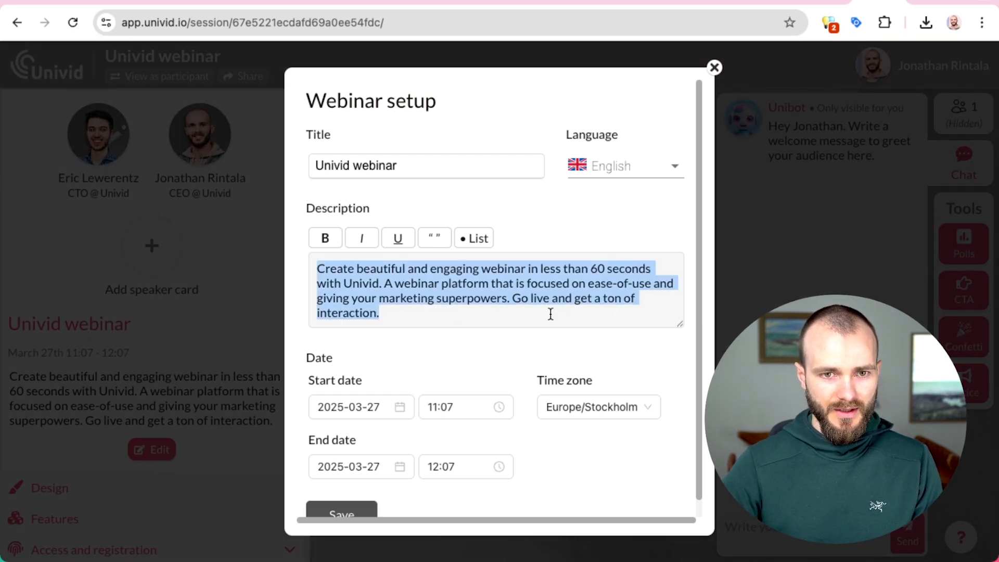
key("super+Tab")
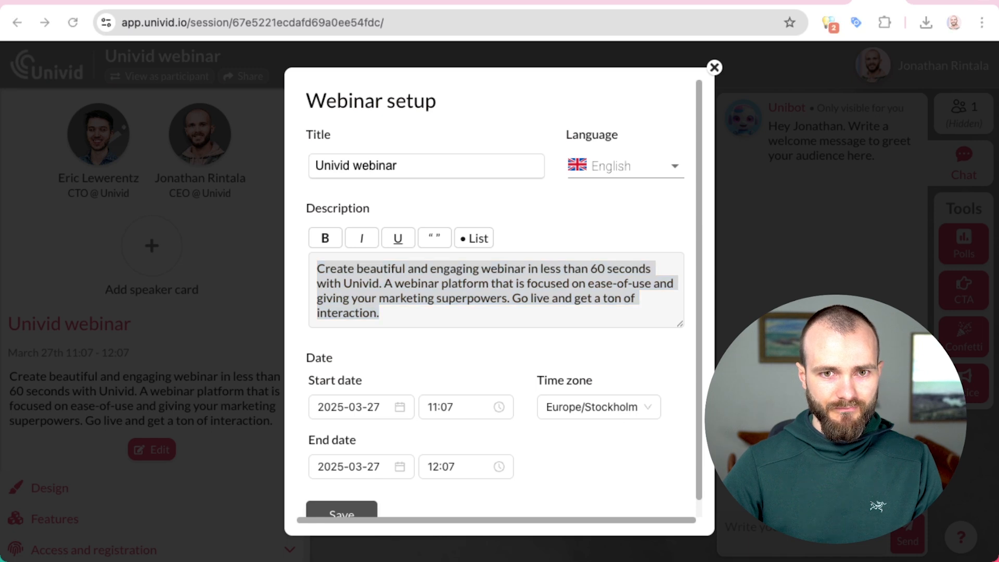
key("super+Tab")
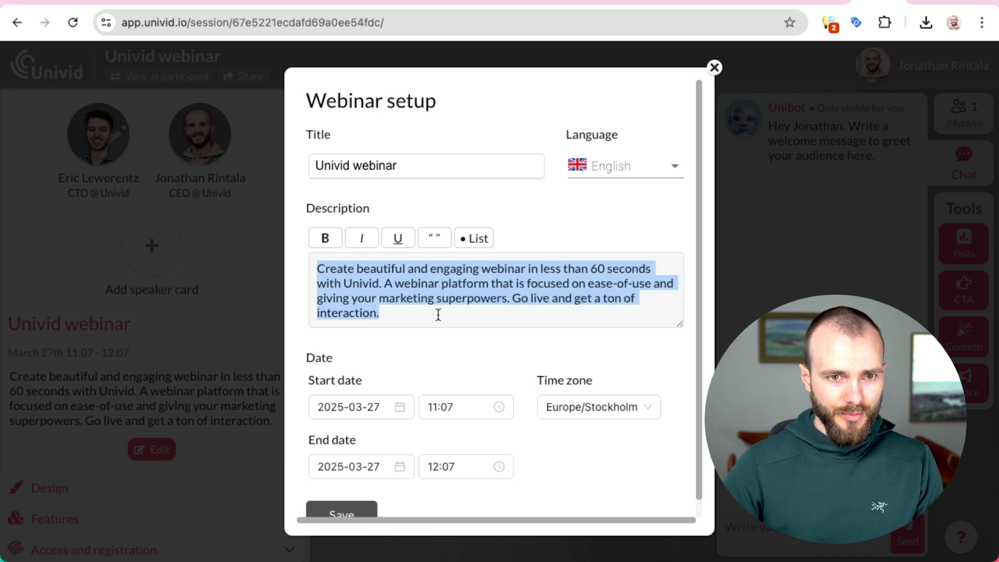
type("This is our first webinar. You don't want to miss it. We will share some exclusive tips on how to host engaging webinars like the top 1% of hosts. Blazingly fast. Save your seat below 👇")
left_click(487, 298)
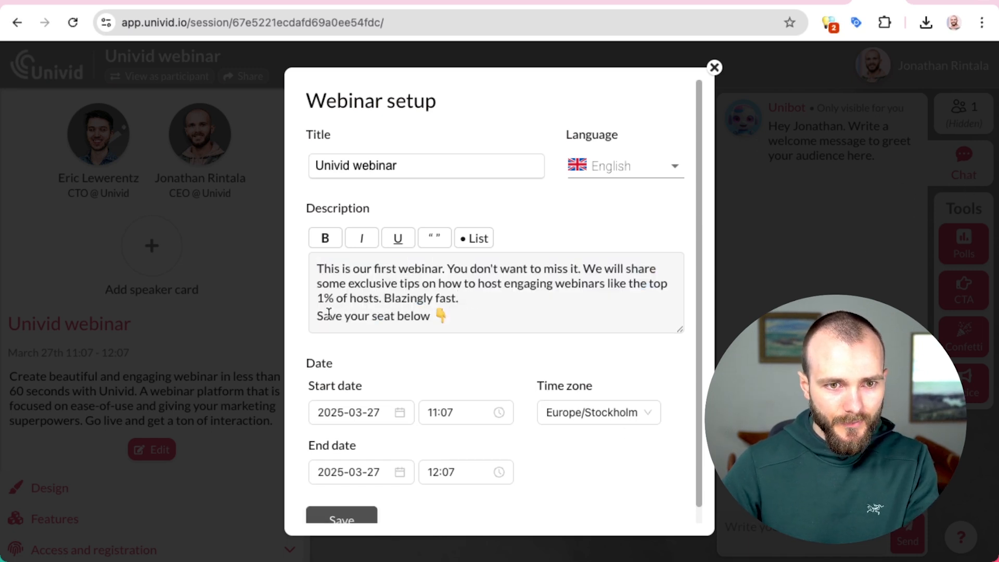
key("Delete")
key("Return")
key("Return")
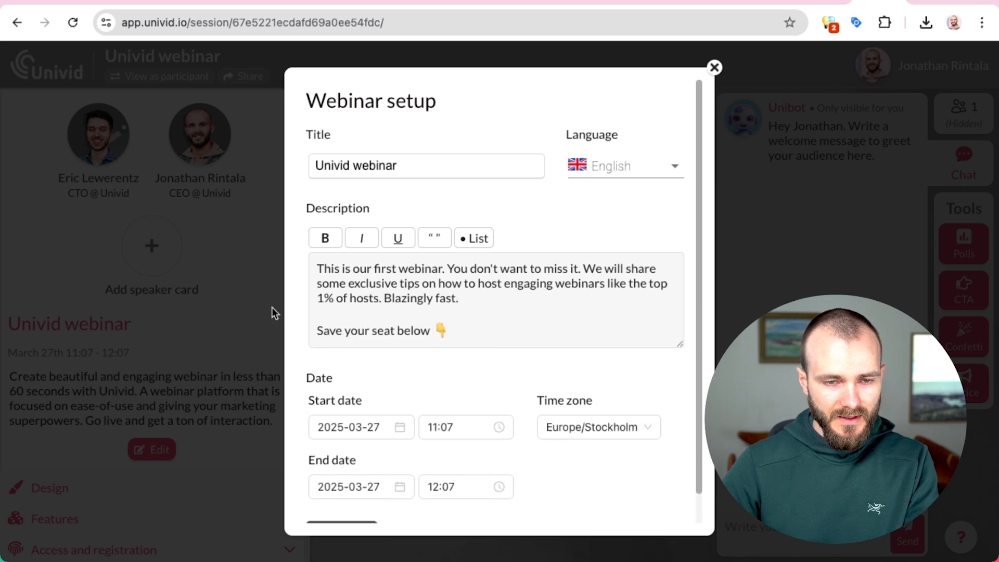
scroll(458, 328, "down", 1)
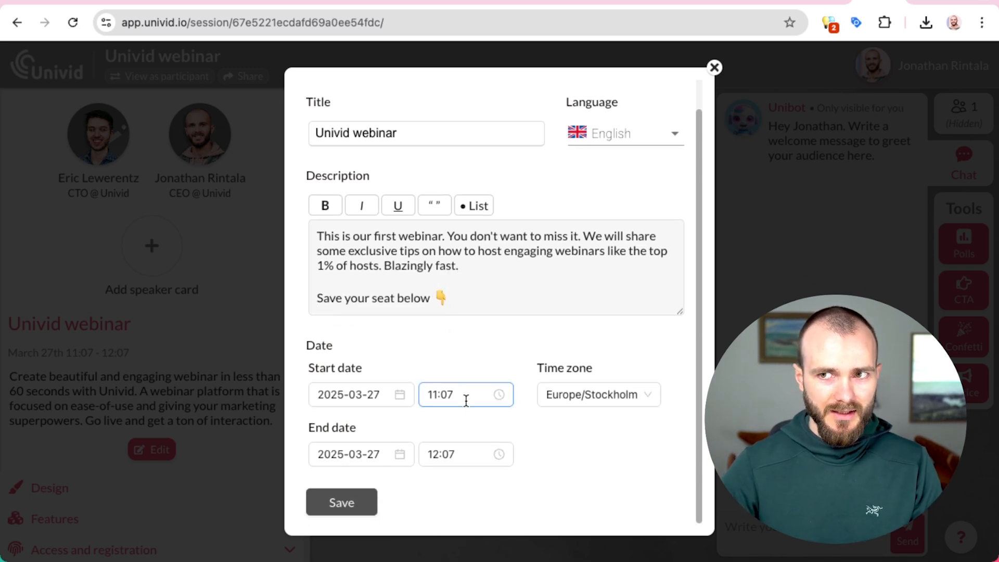
left_click(357, 503)
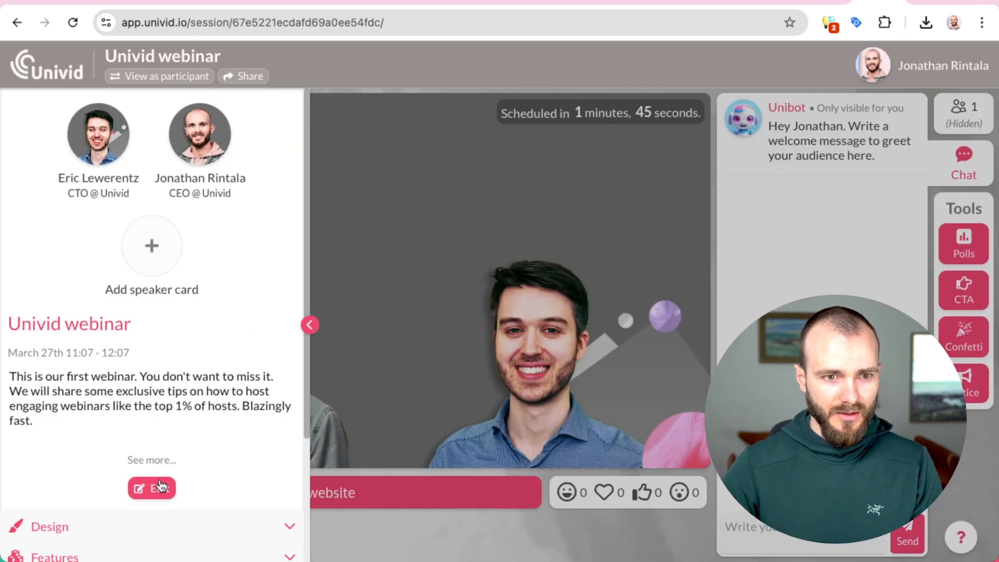
Step: Replace the old title with 'Host webinars like the top 1%' in the setup dialog and save
left_click(156, 488)
key("super+a")
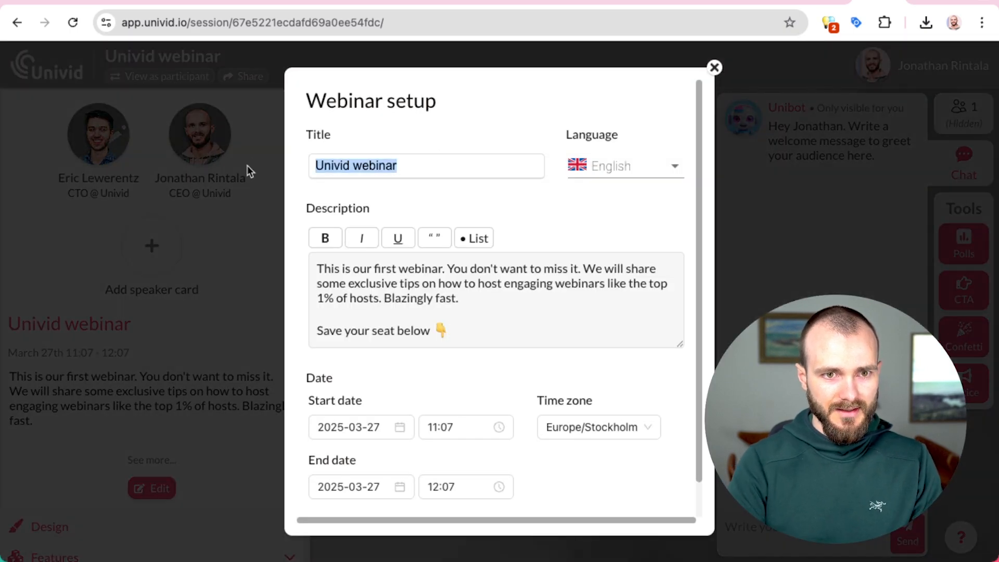
key("BackSpace")
type("Host webinars like the top 1%")
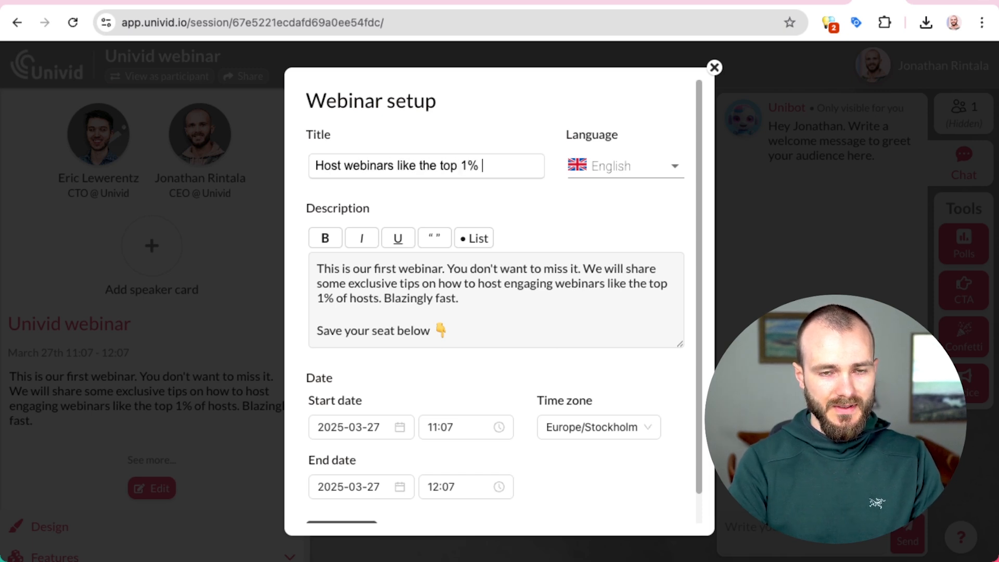
scroll(307, 165, "down", 1)
left_click(341, 505)
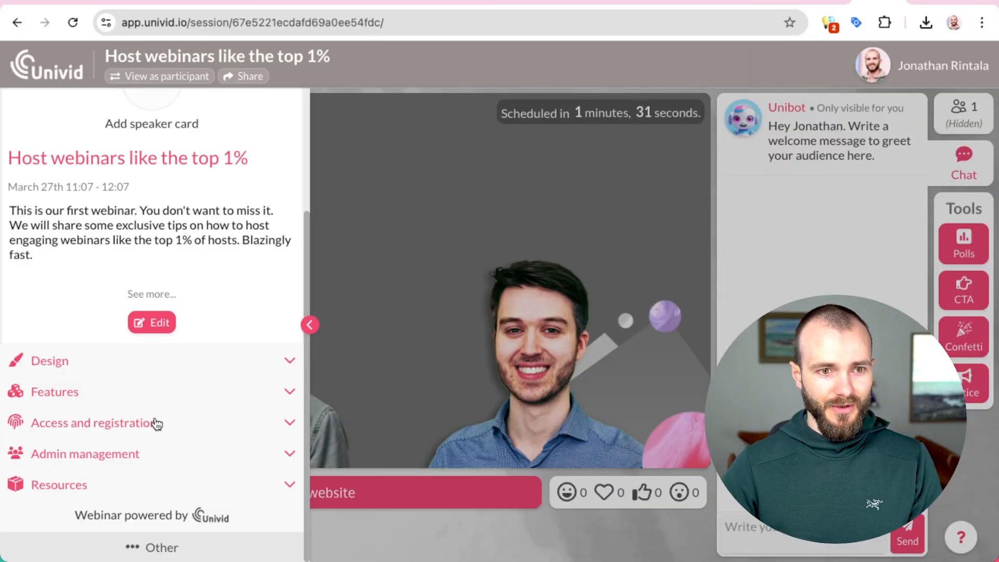
left_click(156, 423)
scroll(118, 432, "down", 5)
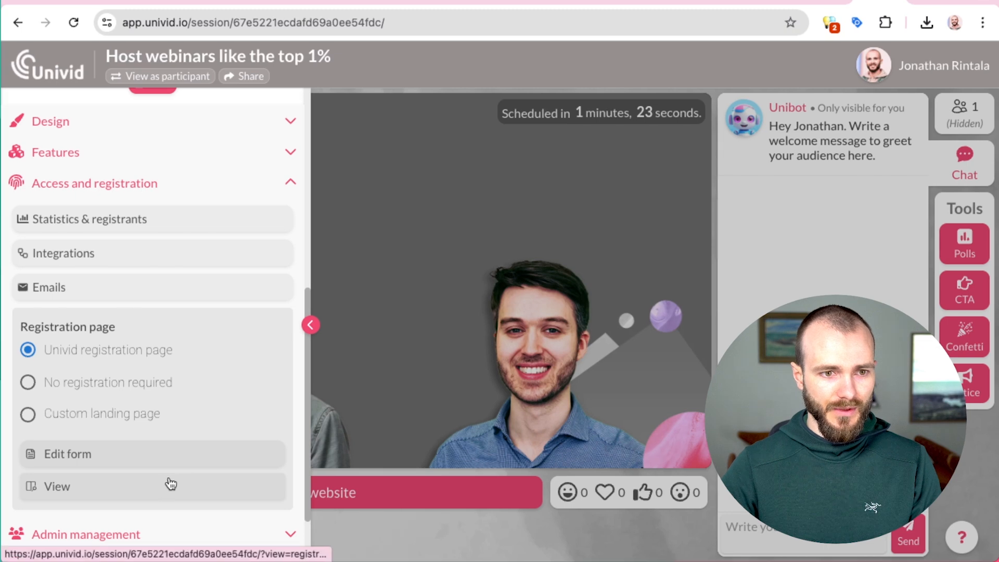
left_click(59, 492)
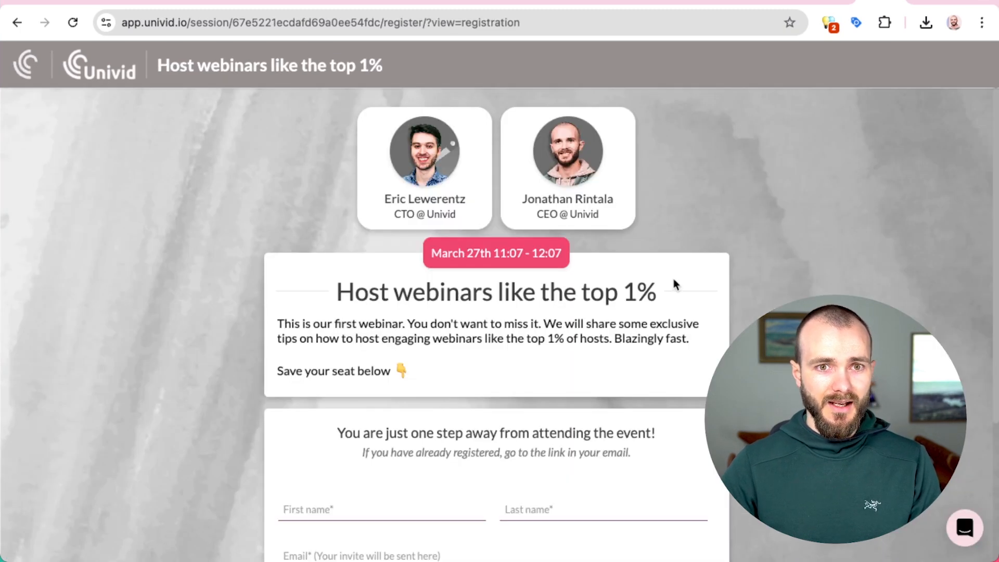
scroll(673, 284, "down", 4)
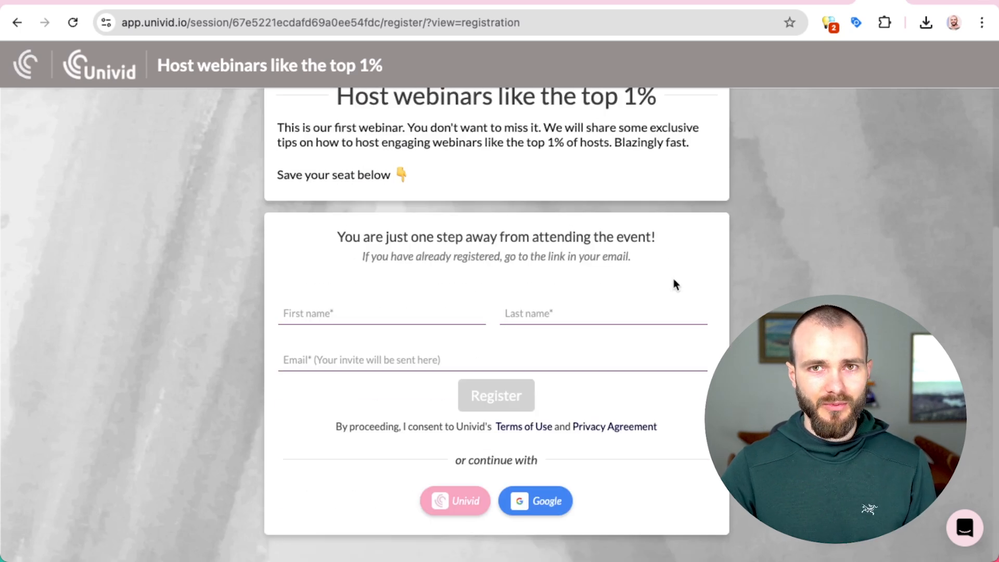
left_click(404, 314)
left_click(431, 372)
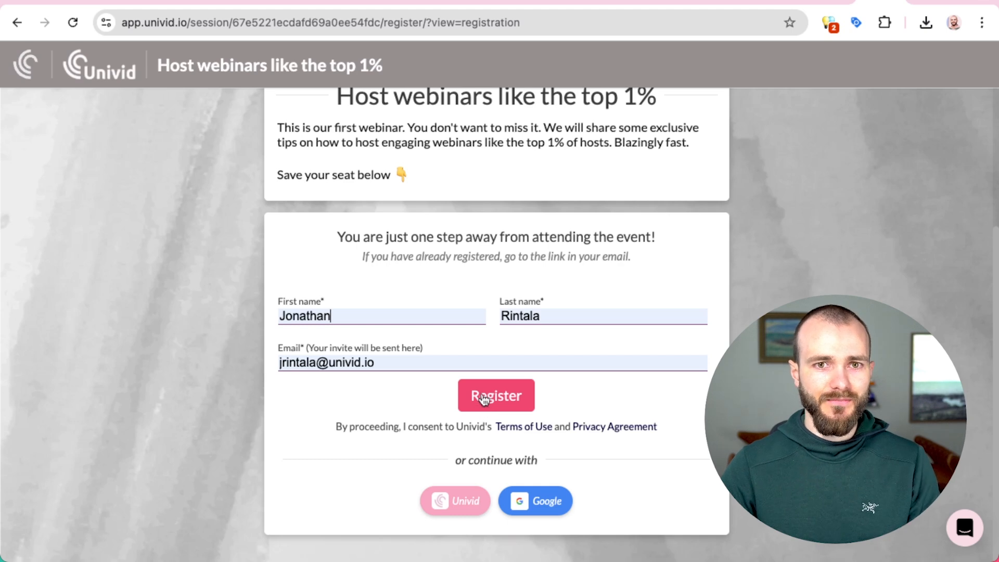
left_click(428, 506)
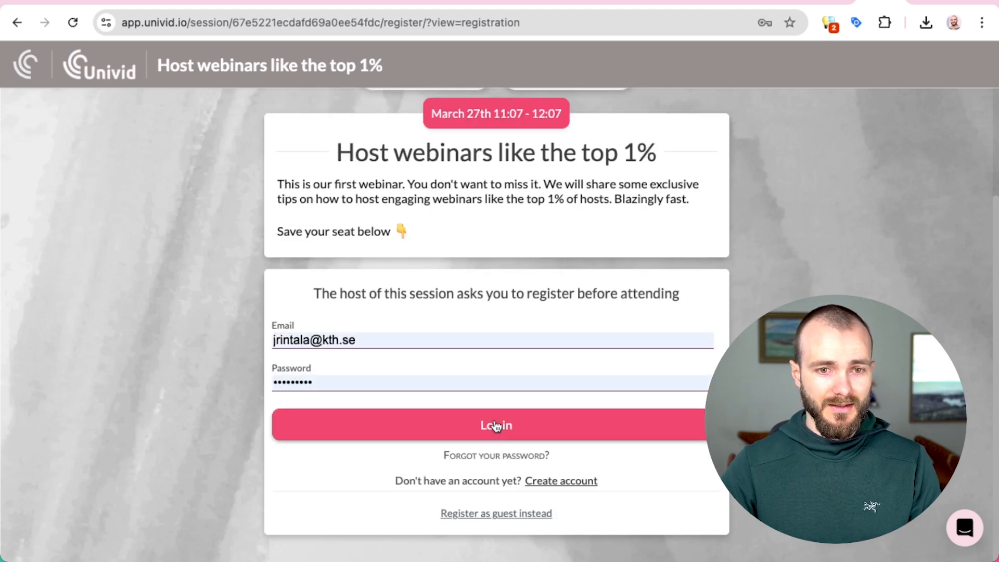
left_click(495, 422)
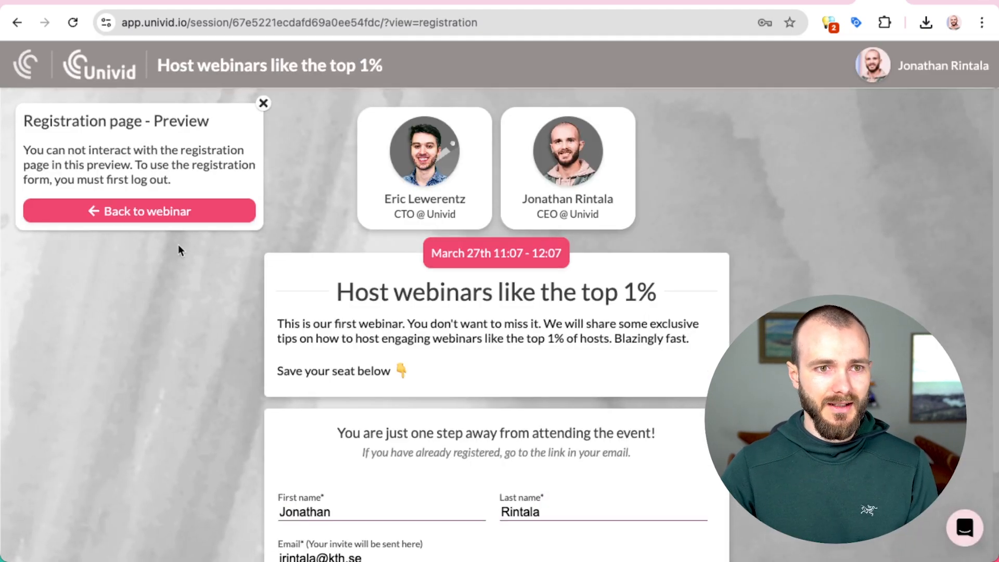
left_click(188, 216)
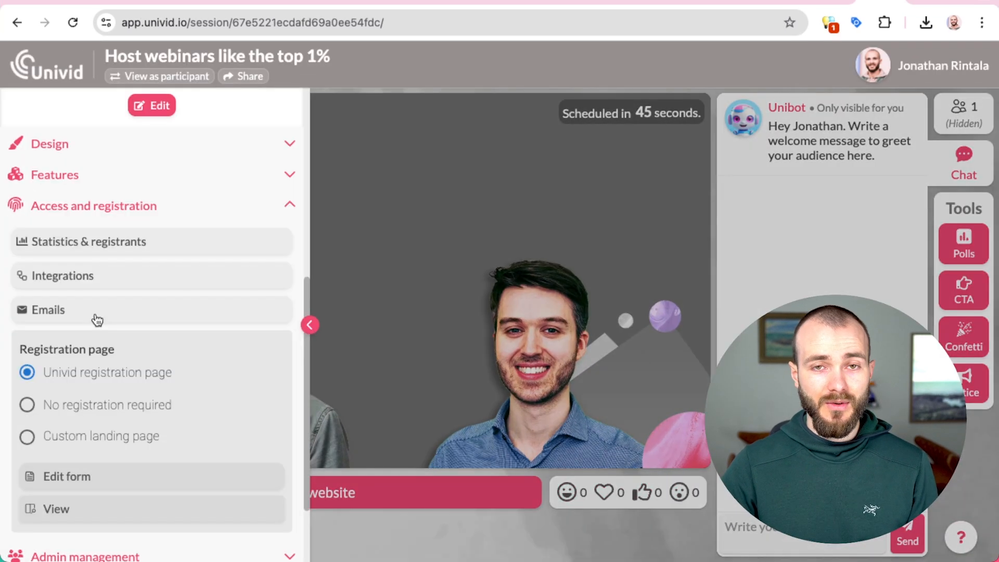
Step: Add a required Single-line text field labelled 'Company role' to the registration form and save
left_click(95, 312)
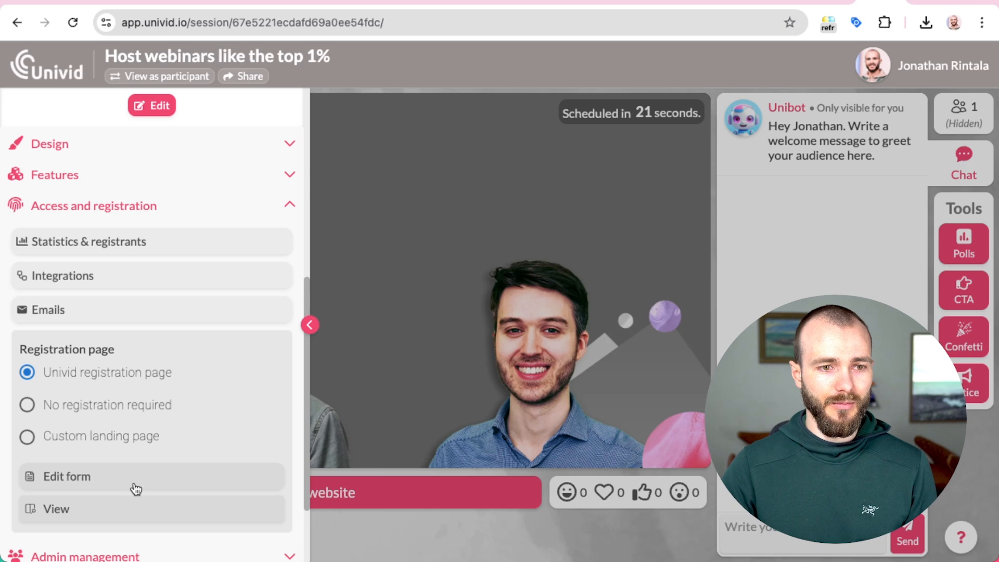
left_click(133, 484)
left_click(487, 361)
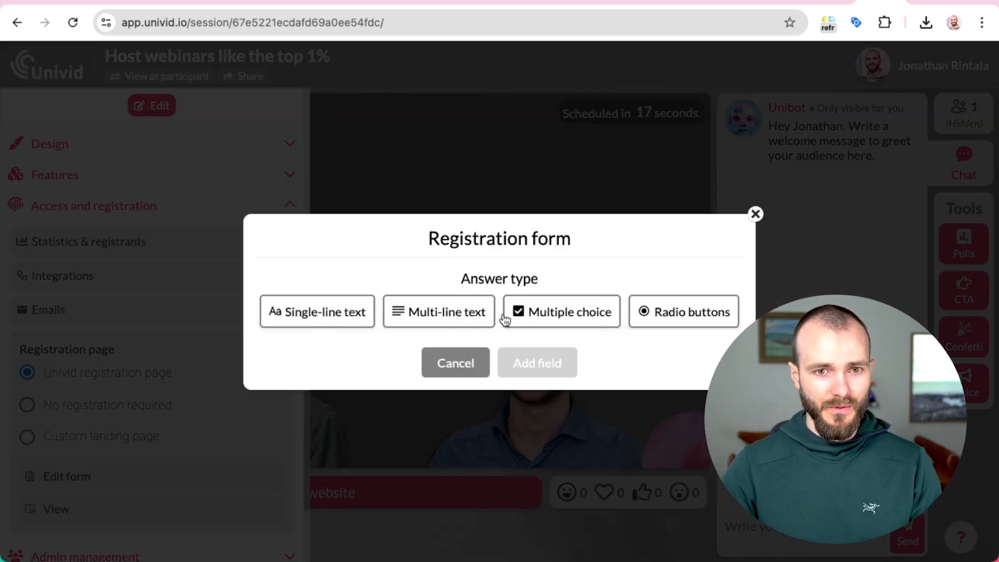
left_click(337, 317)
left_click(520, 330)
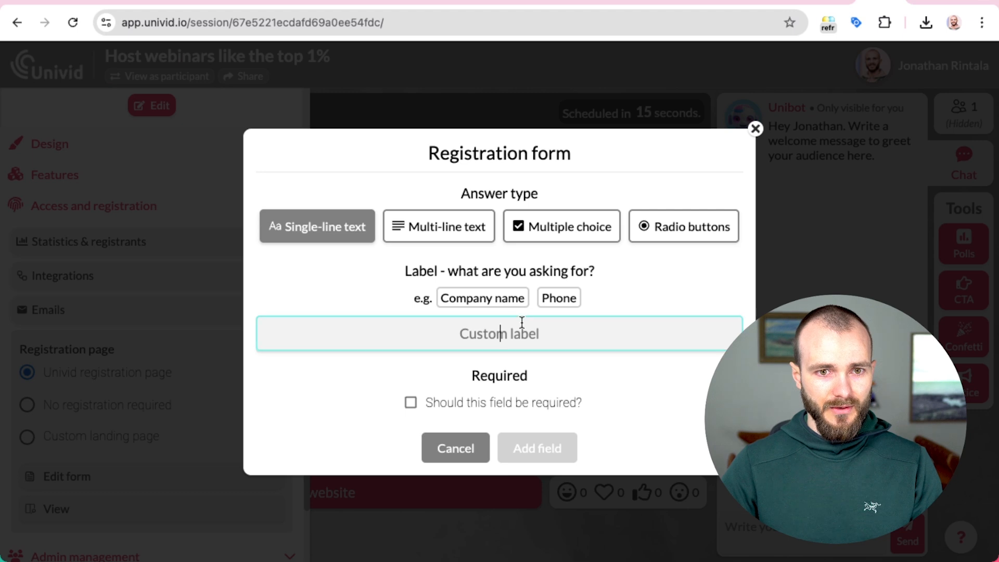
type("Company ")
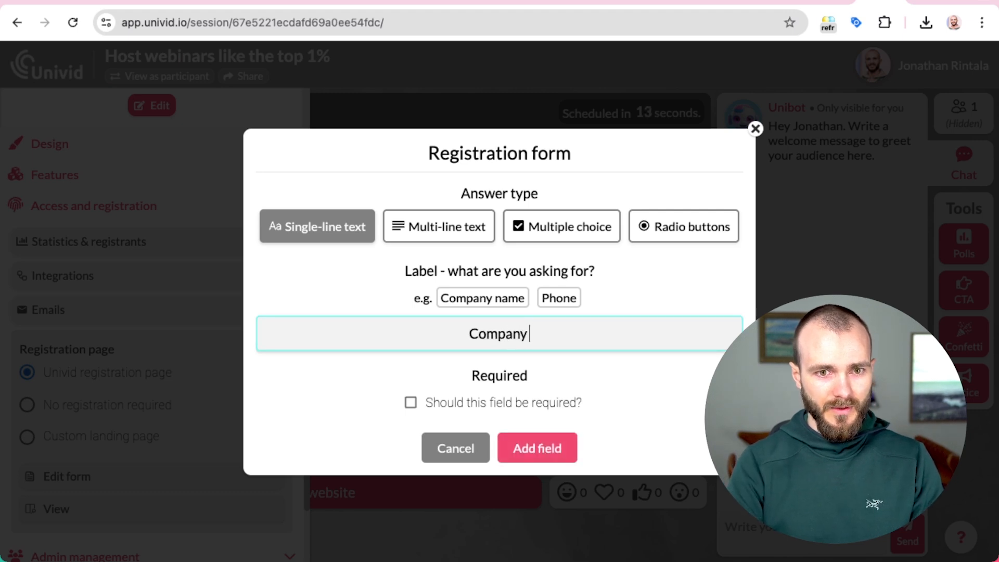
type("role")
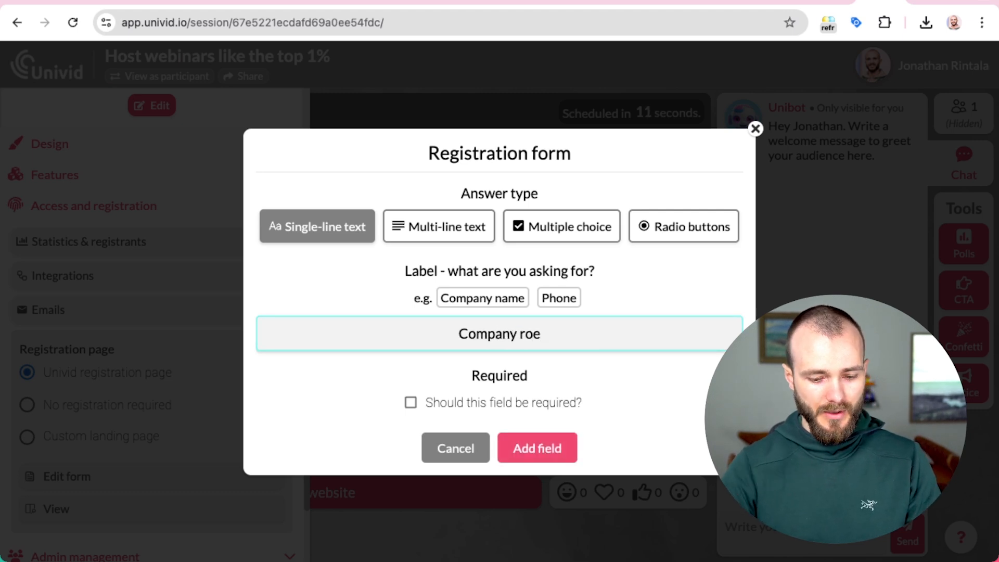
left_click(444, 398)
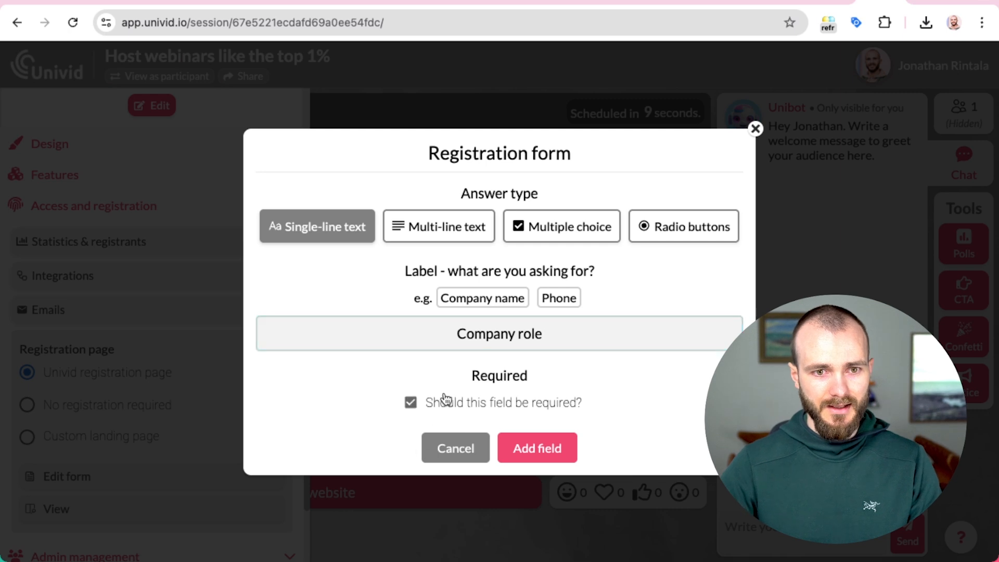
left_click(564, 444)
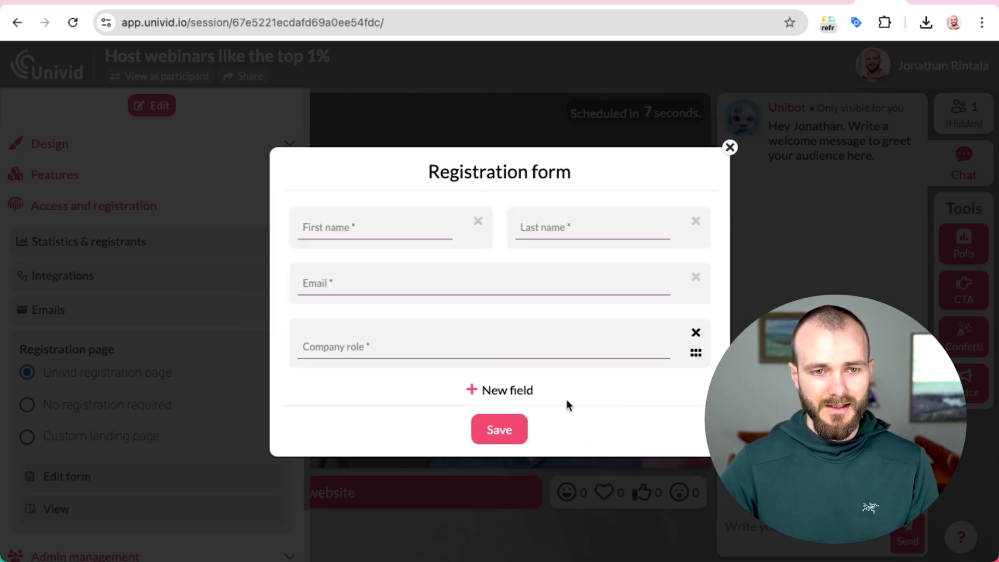
left_click(501, 428)
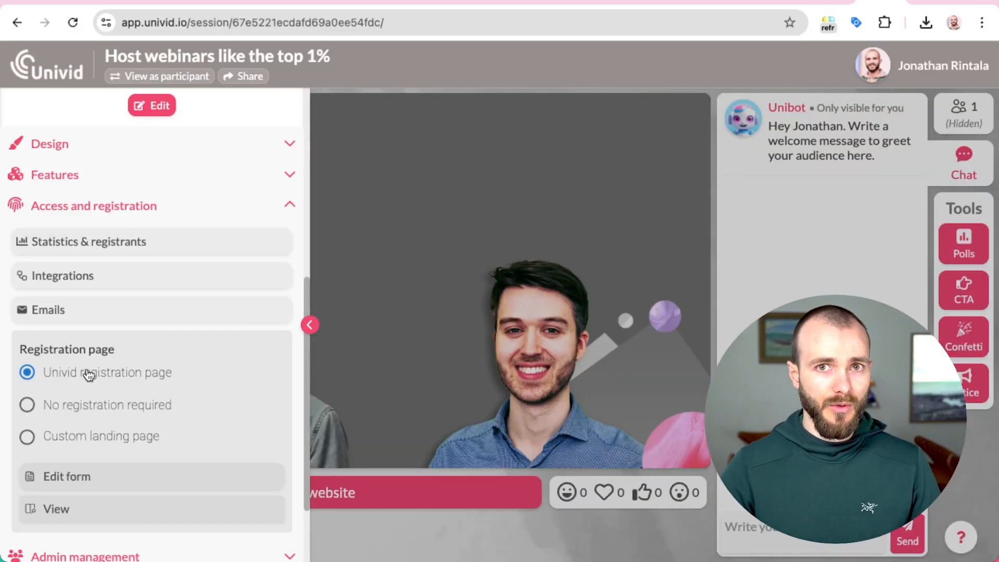
Step: Set registration to Custom landing page, keep the redirect URL unchanged, and head back home
left_click(101, 440)
left_click(98, 484)
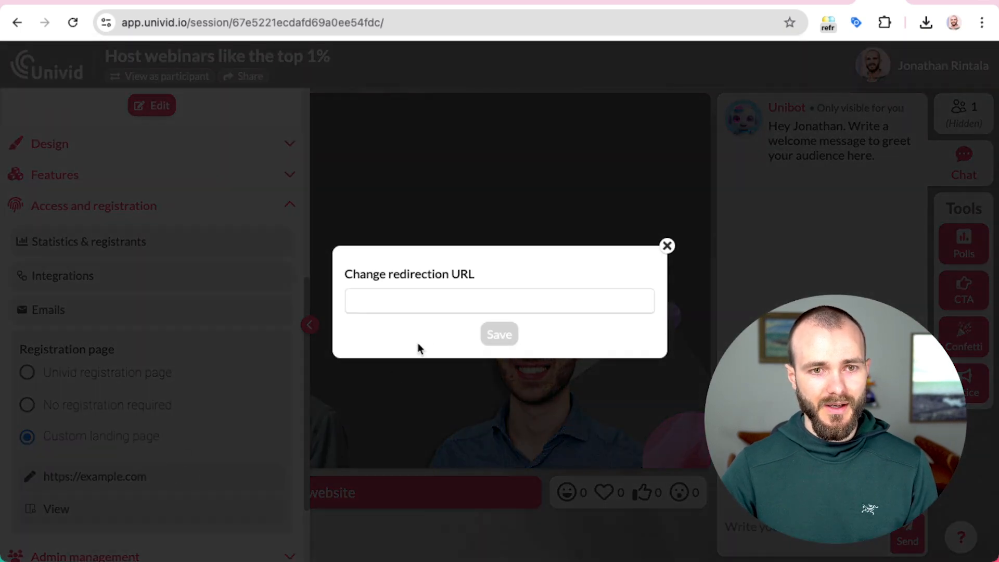
left_click(196, 402)
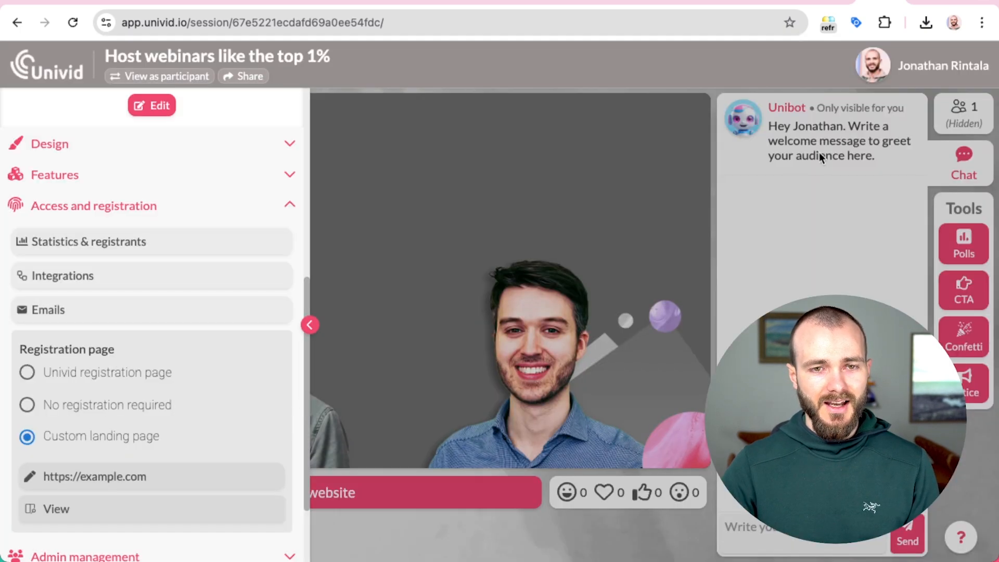
left_click(413, 176)
left_click(24, 112)
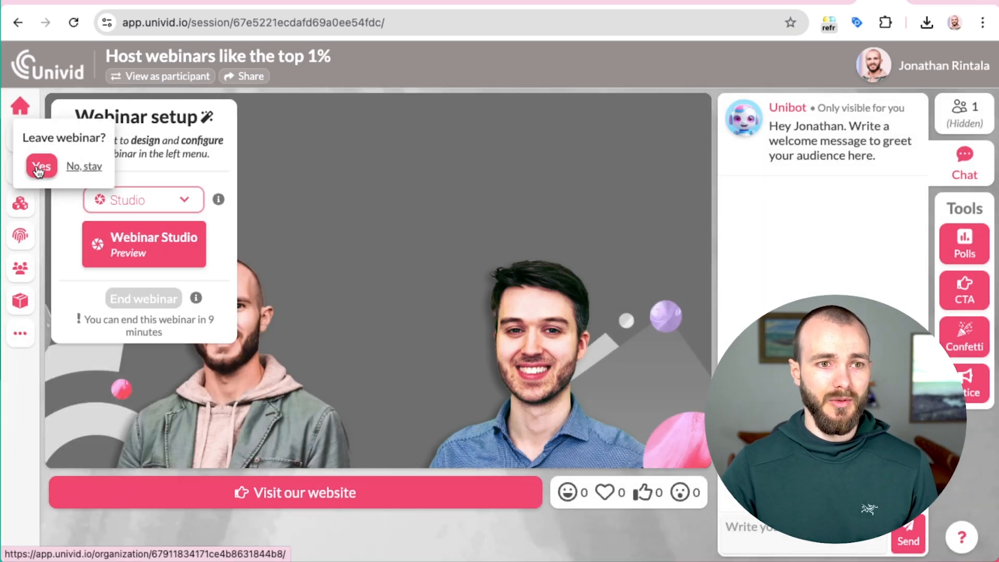
Step: Confirm leaving the webinar and expand the HubSpot card on the Integrations page
left_click(39, 170)
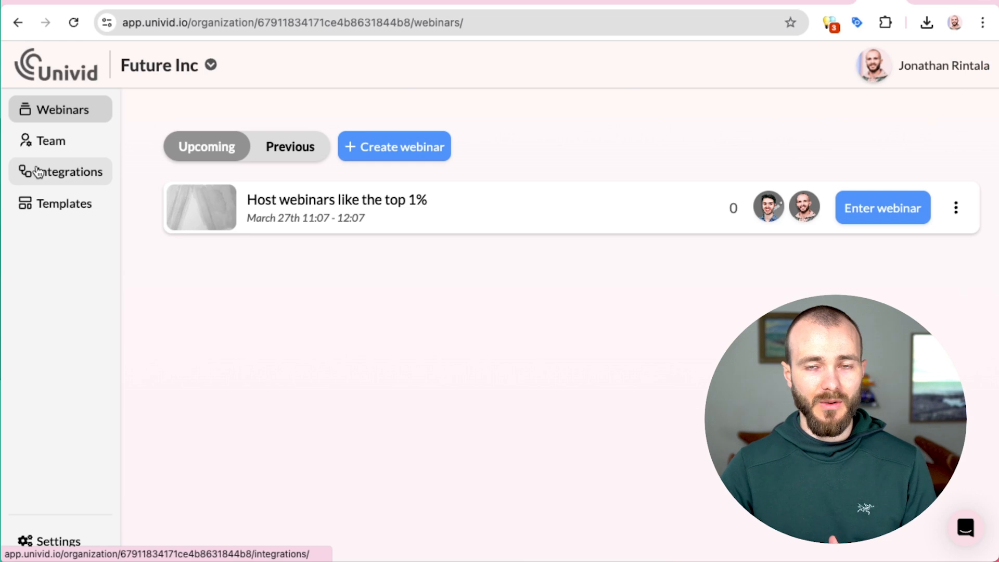
left_click(69, 184)
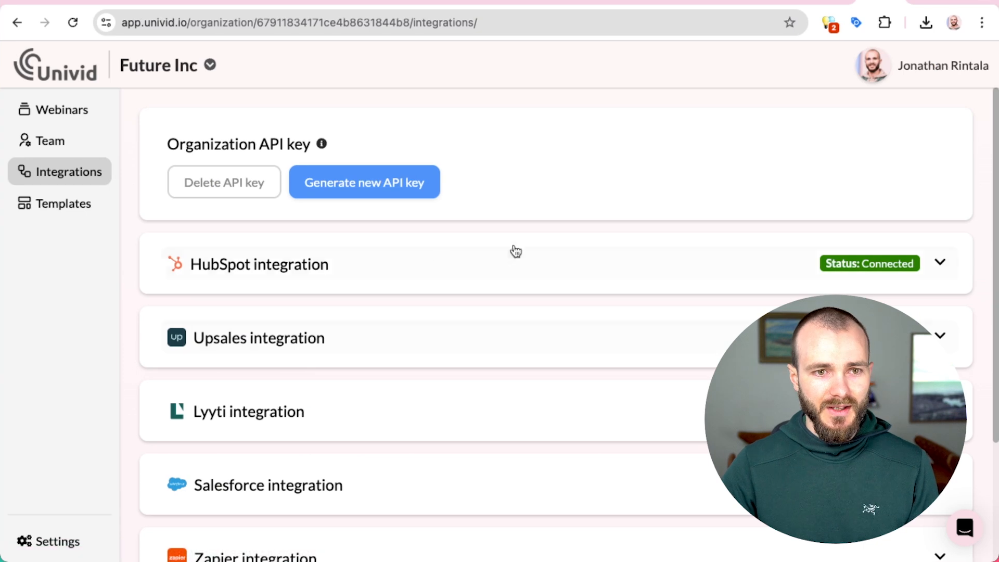
left_click(572, 269)
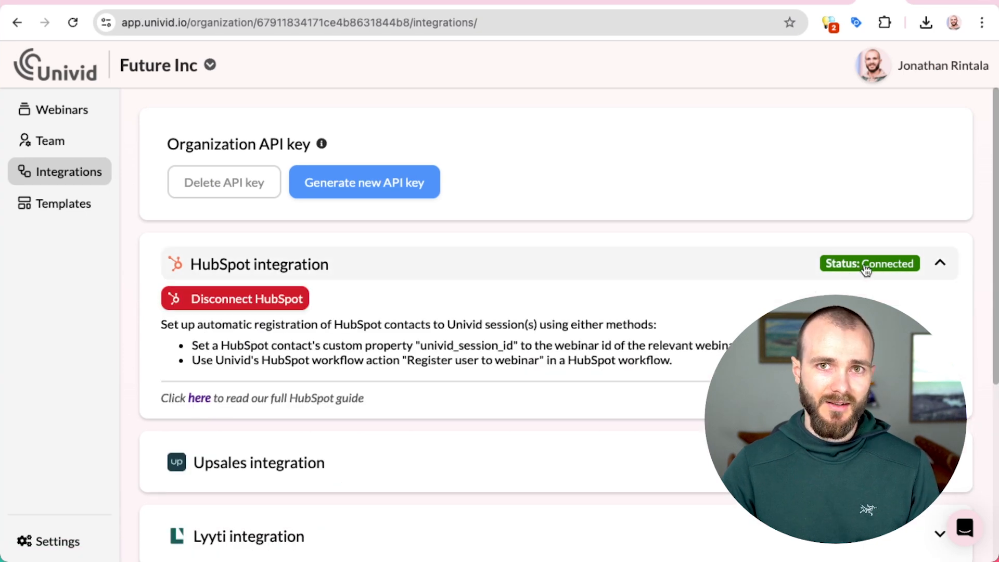